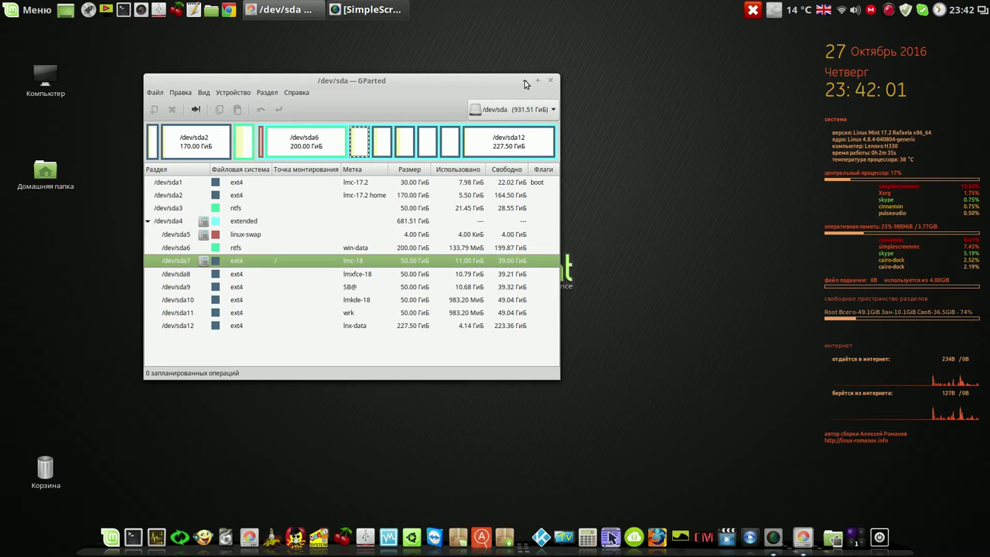
Step: Minimize GParted, play krivo.mkv from the Video folder on the lnx-data drive, and close the player
left_click(525, 83)
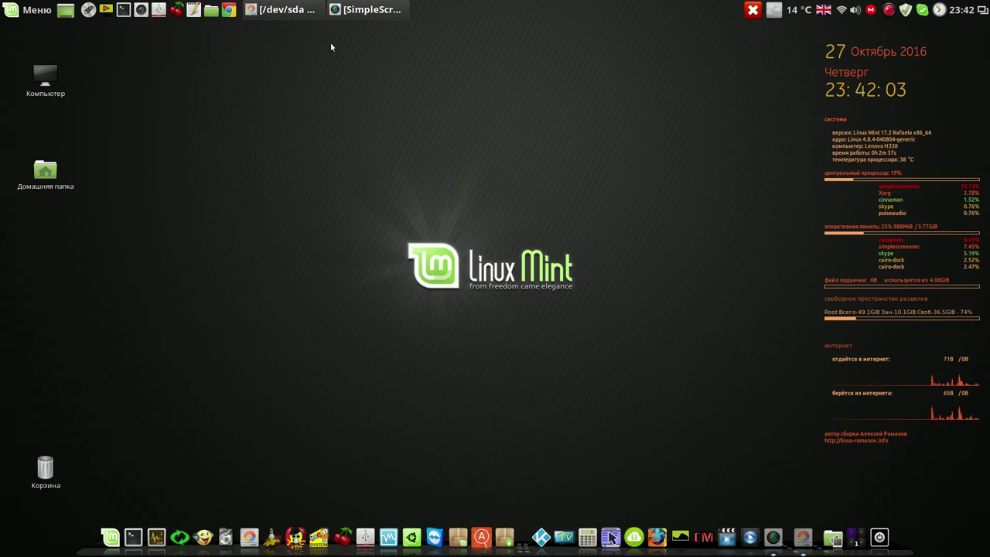
left_click(208, 12)
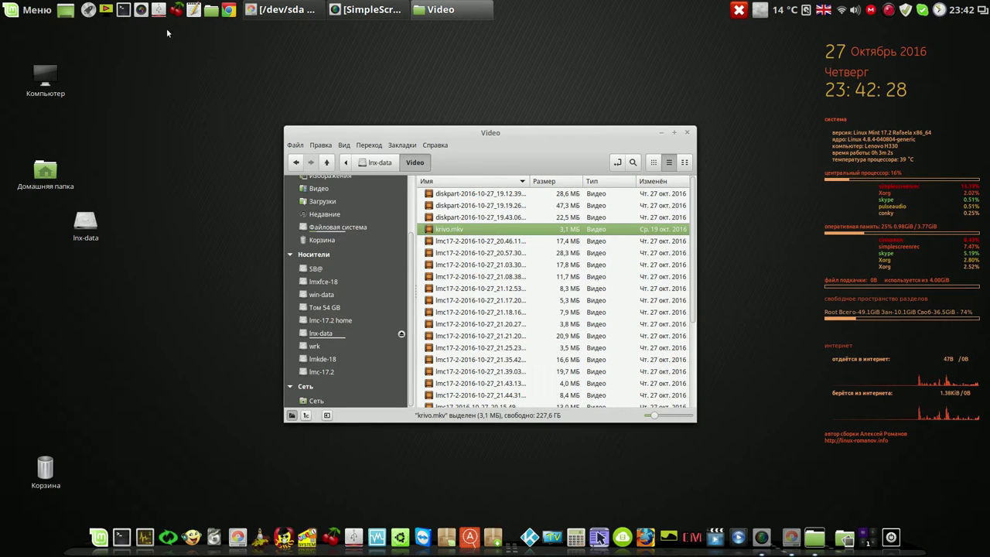
double_click(481, 229)
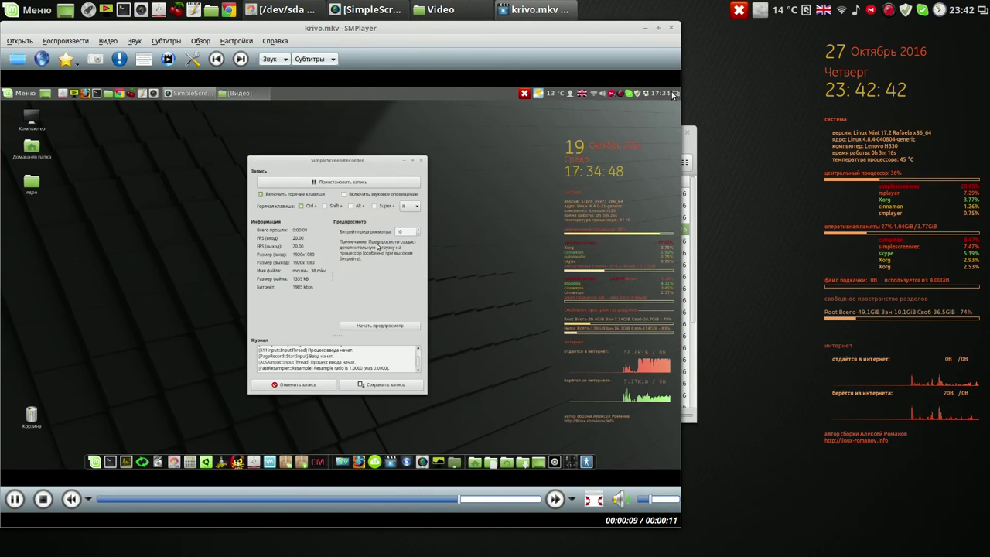
left_click(671, 29)
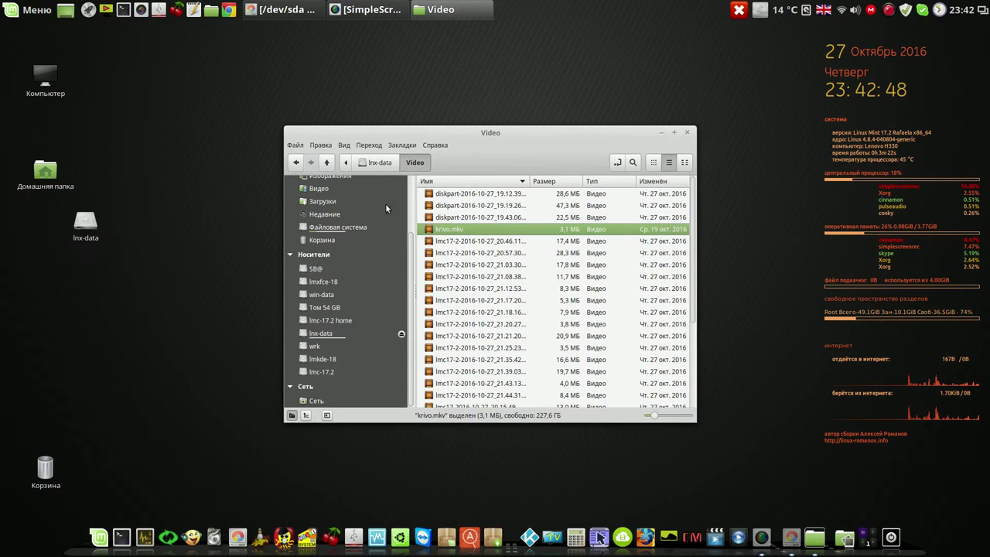
Step: Open the home folder's Видео directory to check its recordings, and close the player and file manager windows
left_click(326, 191)
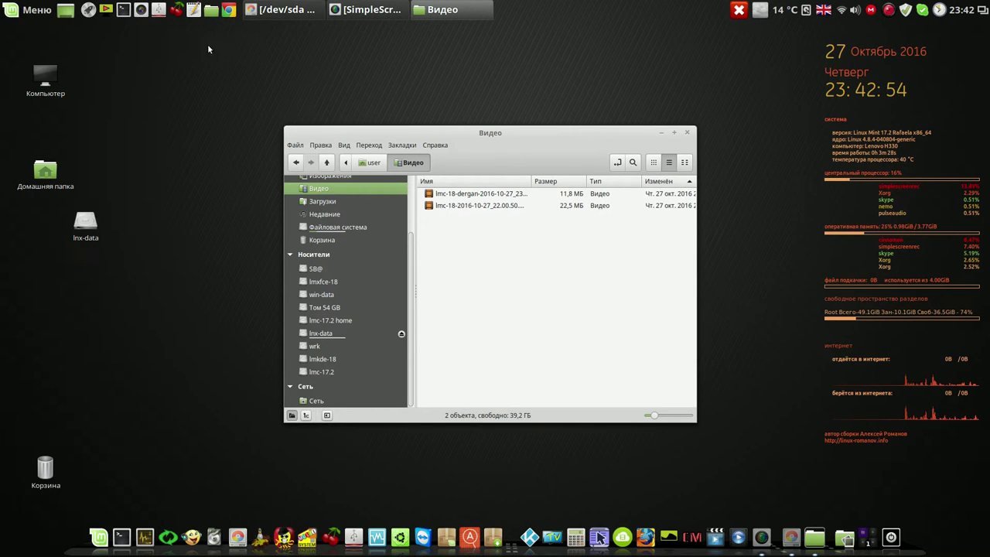
left_click(108, 10)
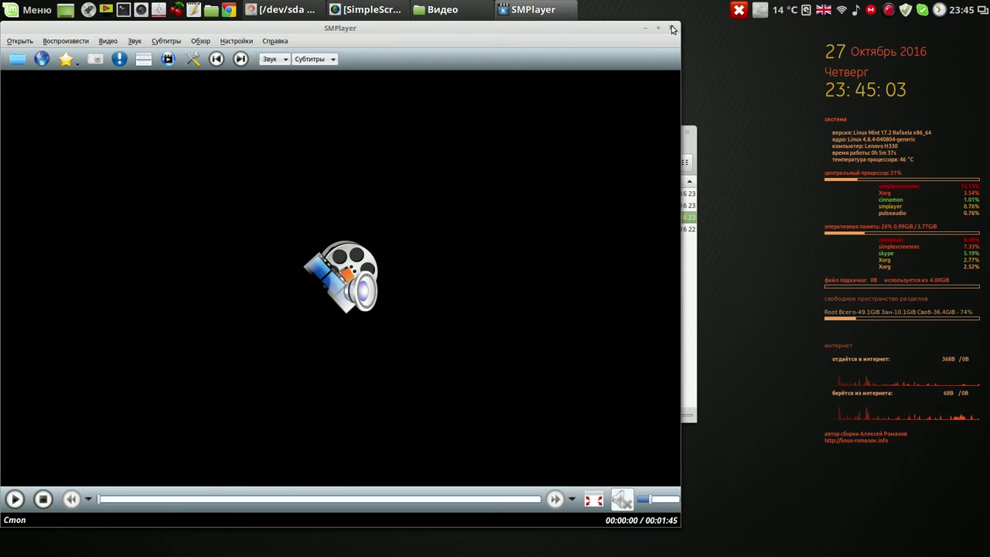
left_click(672, 29)
left_click_drag(615, 133, 533, 81)
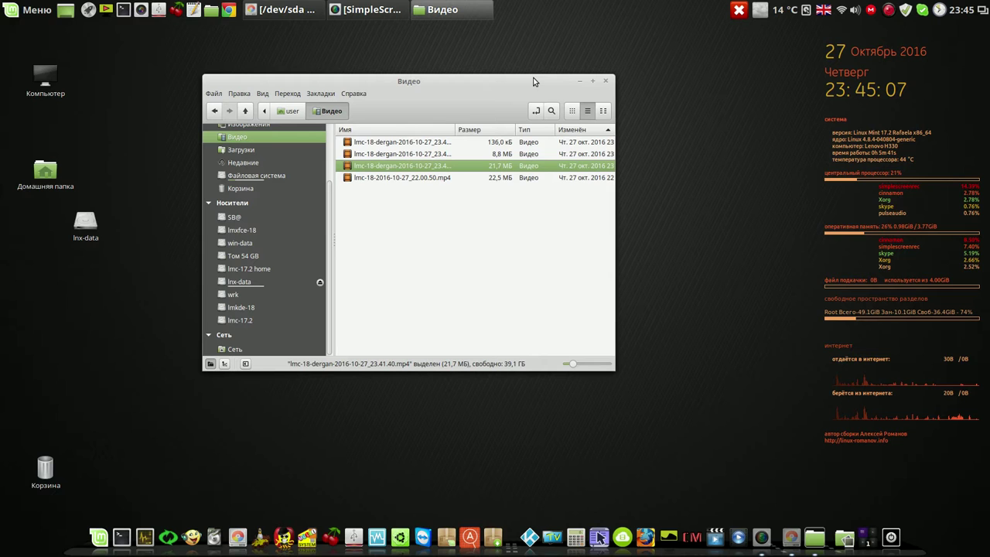
left_click(607, 82)
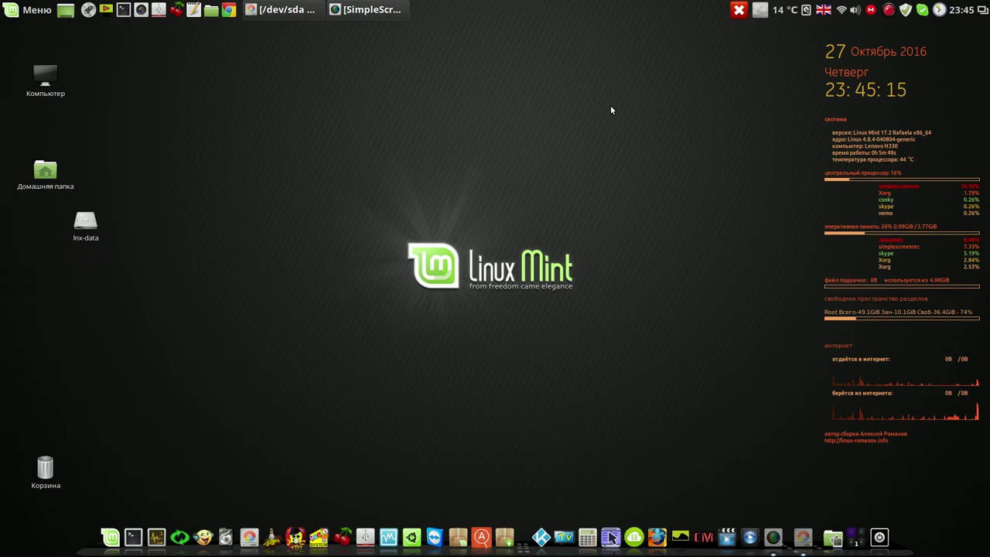
Step: Move the lnx-data drive icon on the desktop into the column below the Домашняя папка icon and deselect it
left_click_drag(98, 226, 40, 304)
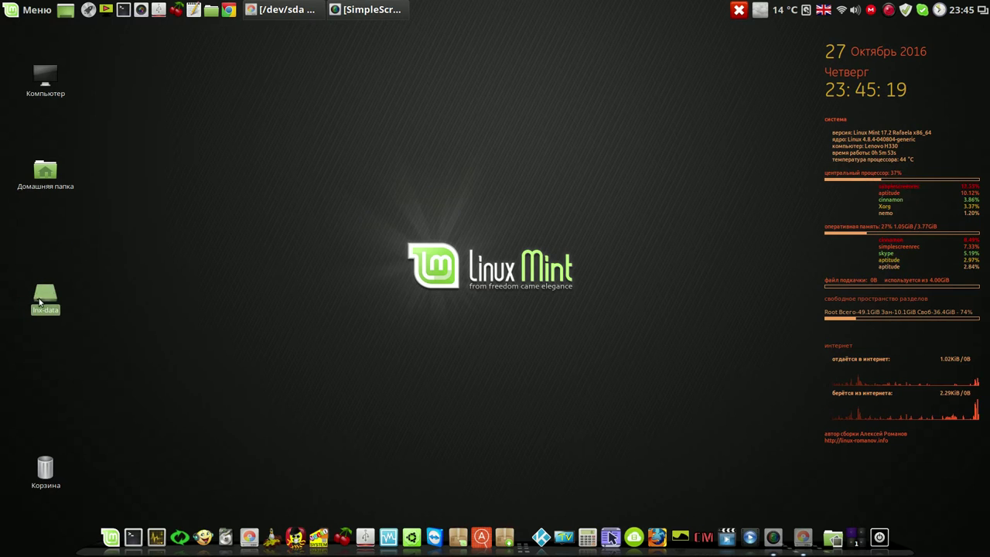
left_click(126, 264)
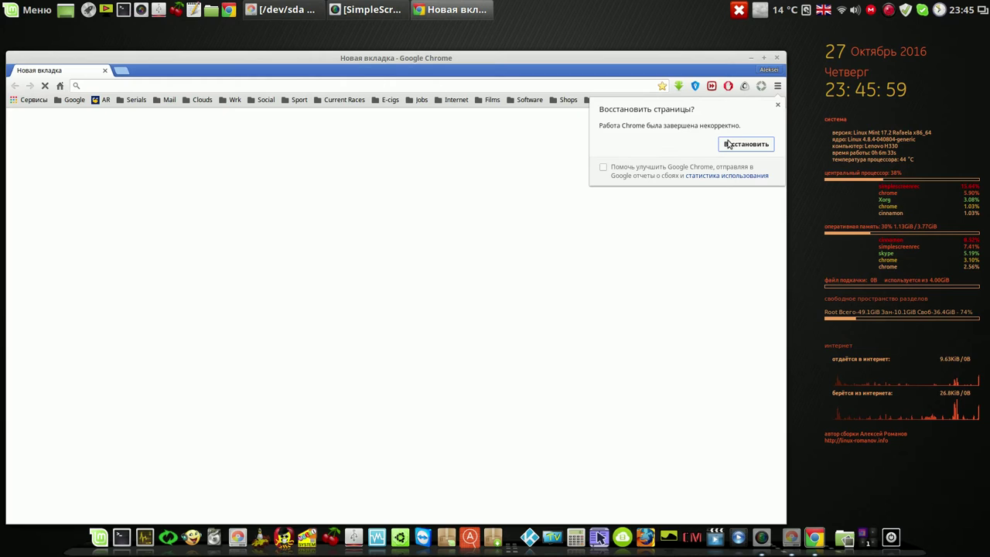
Step: Restore the previous Chrome pages and close the password-help and mysms tabs, keeping only YouTube Comments
left_click(731, 144)
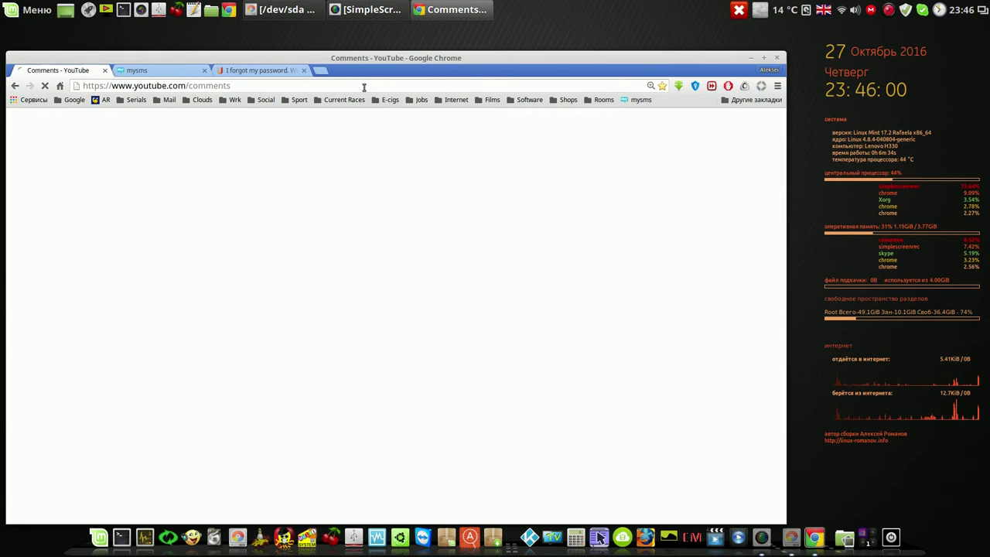
left_click(303, 71)
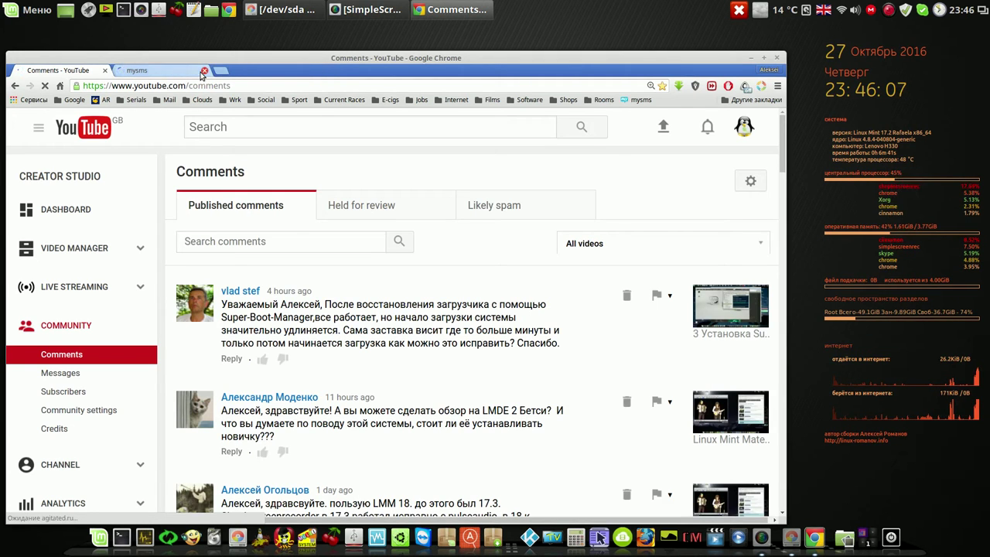
left_click(204, 71)
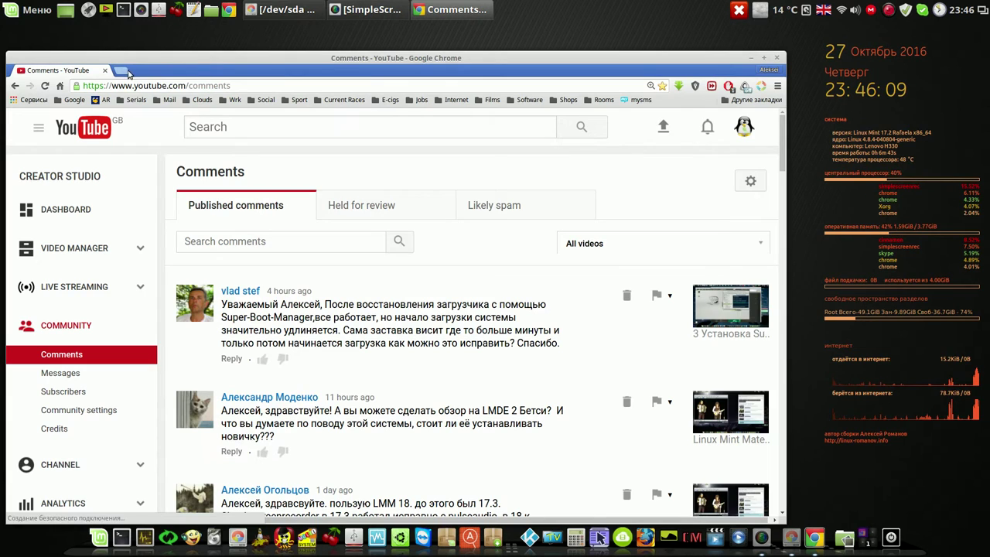
Step: Open linux-romanov.info from the AR bookmark in a new tab and shift the browser window slightly upward
left_click(125, 70)
left_click(101, 100)
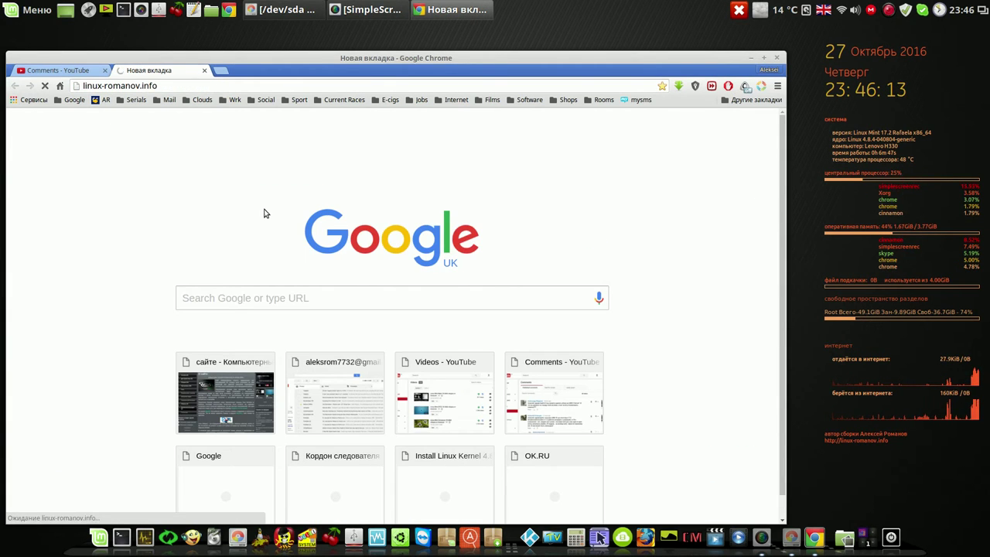
left_click_drag(438, 65, 450, 46)
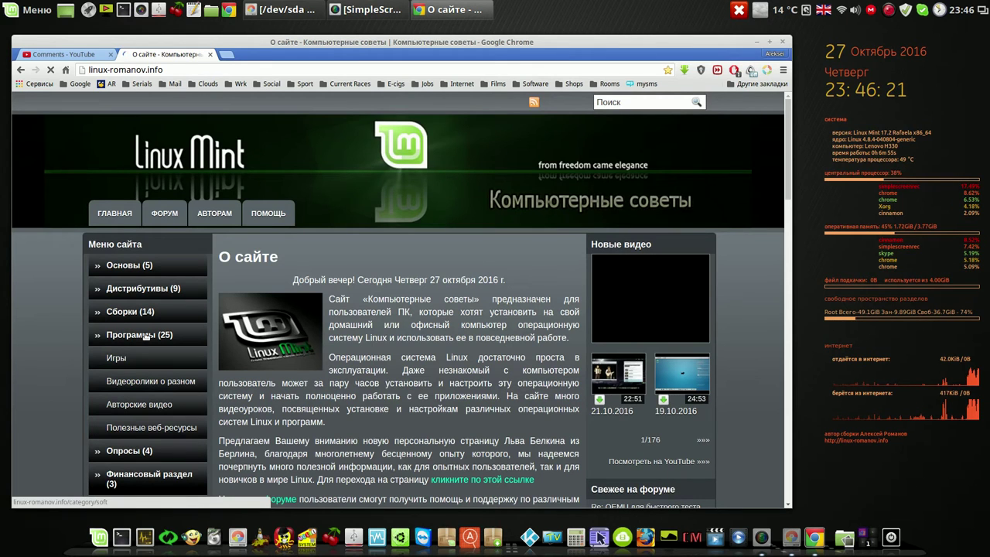
Step: Expand the Программы section of the site menu, close the advertising tab, and open the Загрузочные флешки page
left_click(144, 337)
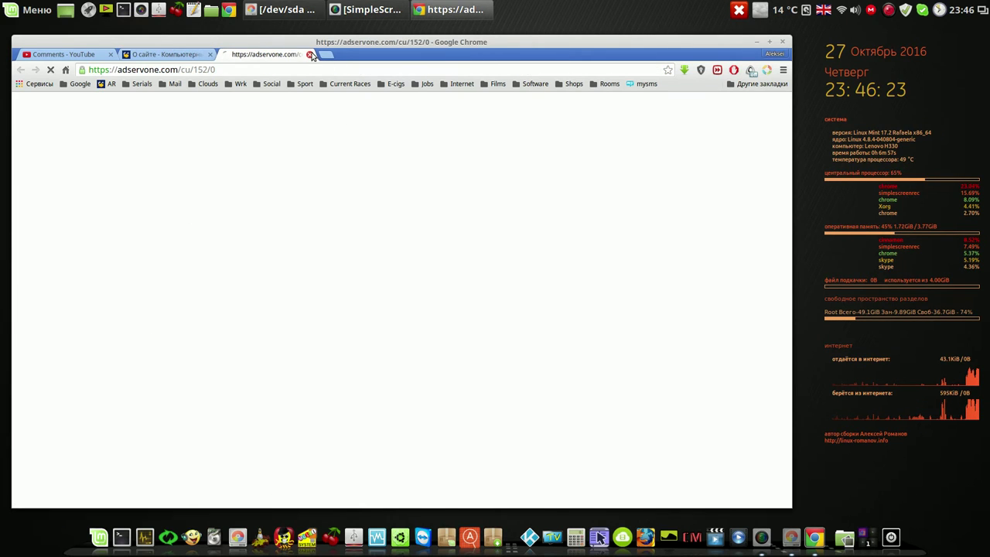
left_click(311, 55)
scroll(152, 395, "down", 3)
scroll(150, 381, "down", 3)
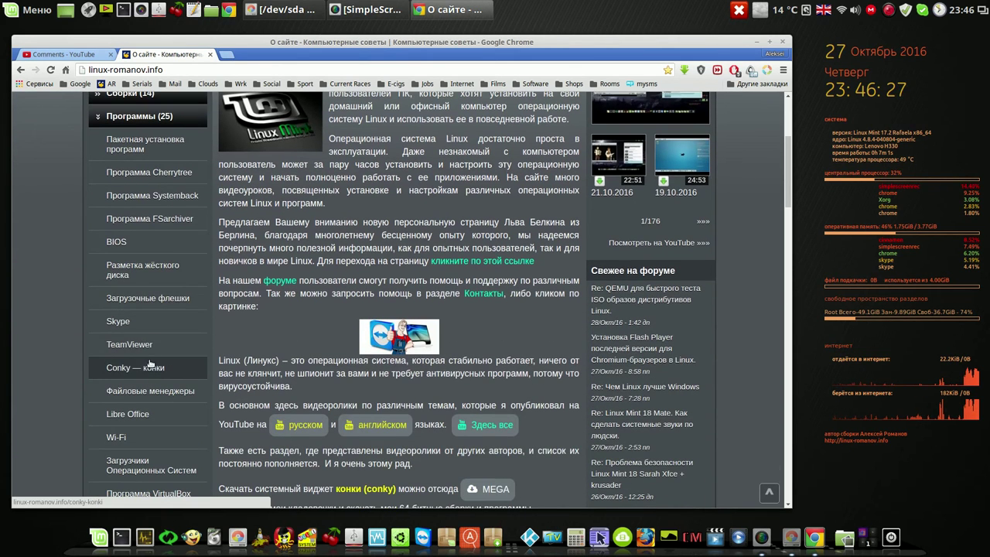
left_click(170, 299)
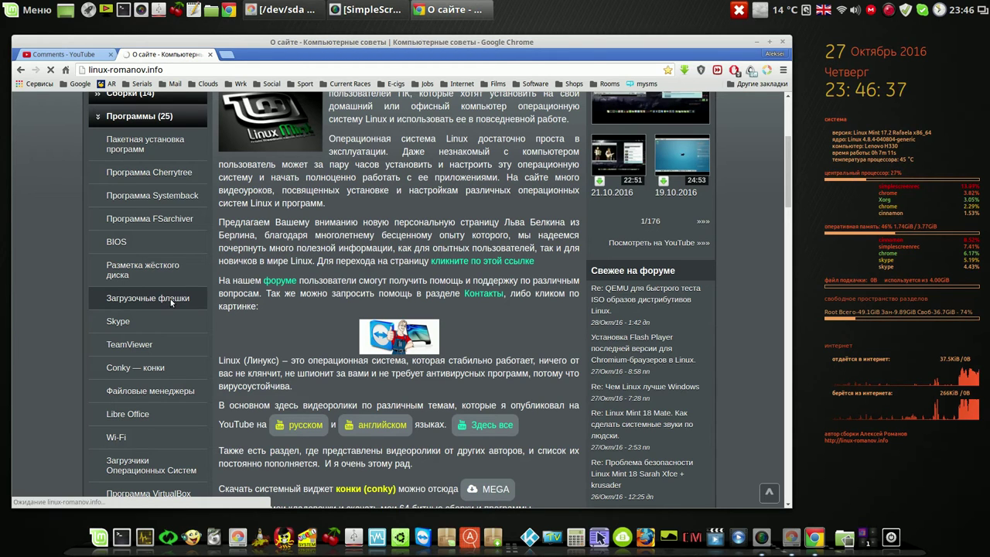
Step: Look through the bootable flash drive videos on the page, from Multisystem 1 to 2 USB reanimator, and close the browser
scroll(417, 370, "down", 1)
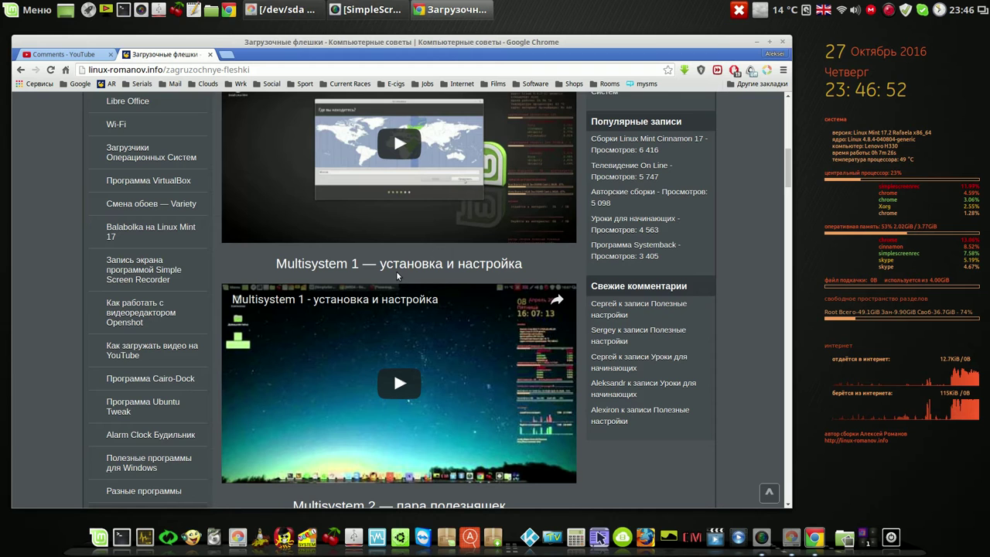
scroll(396, 274, "down", 4)
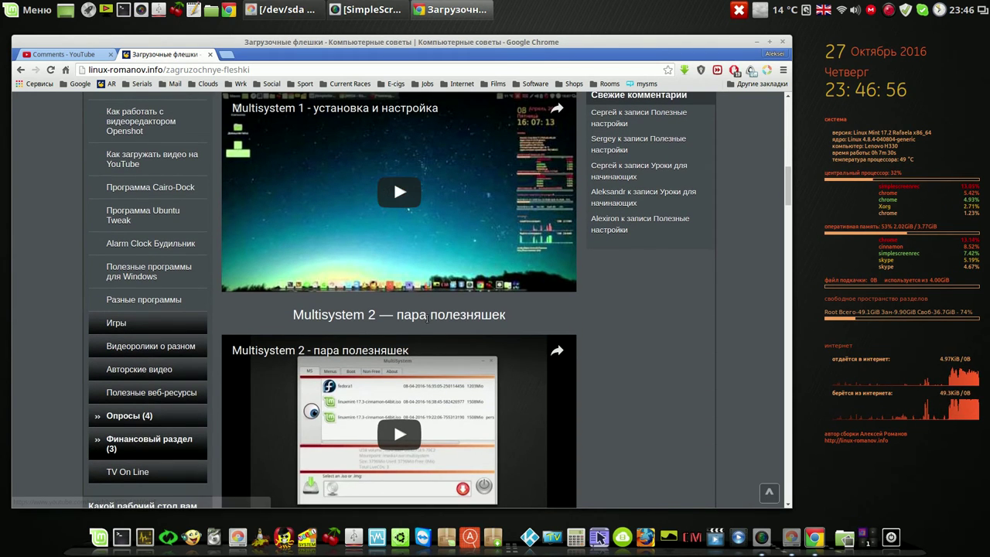
scroll(387, 338, "down", 1)
scroll(385, 341, "down", 2)
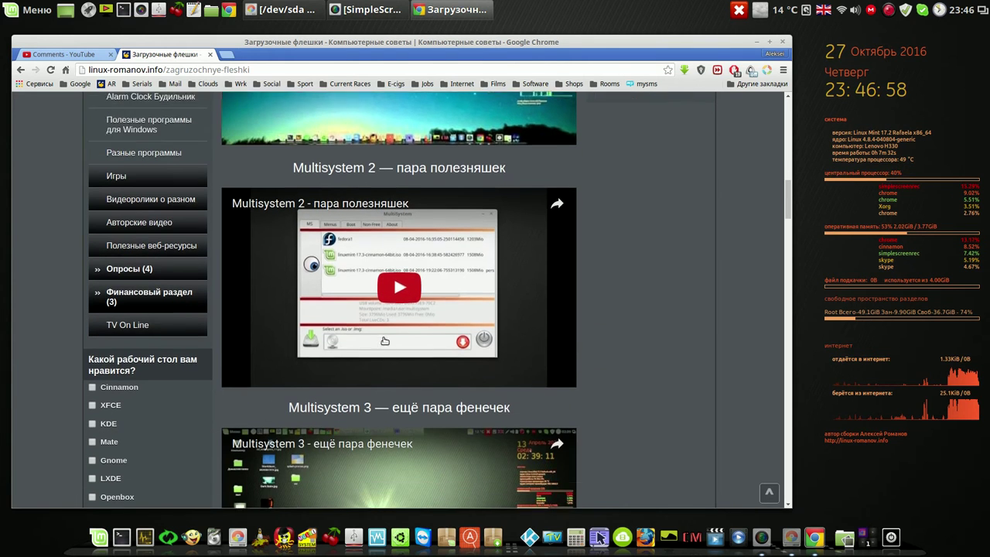
scroll(384, 340, "down", 2)
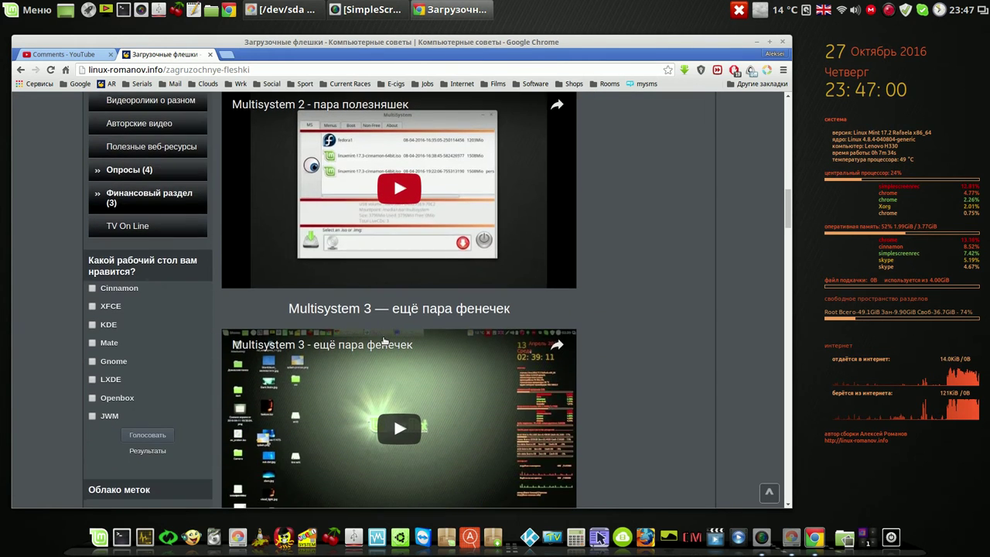
scroll(384, 341, "down", 2)
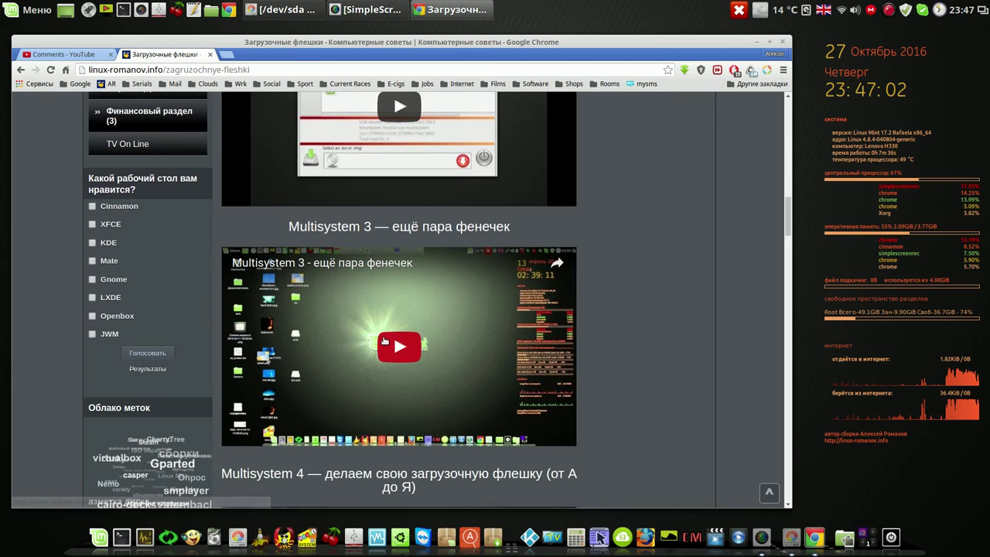
scroll(384, 340, "down", 2)
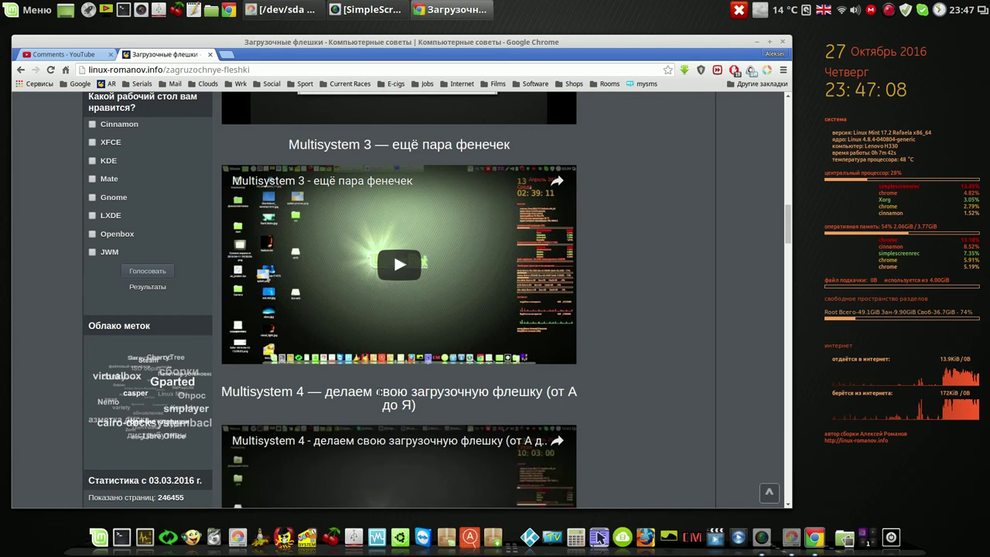
scroll(376, 390, "down", 3)
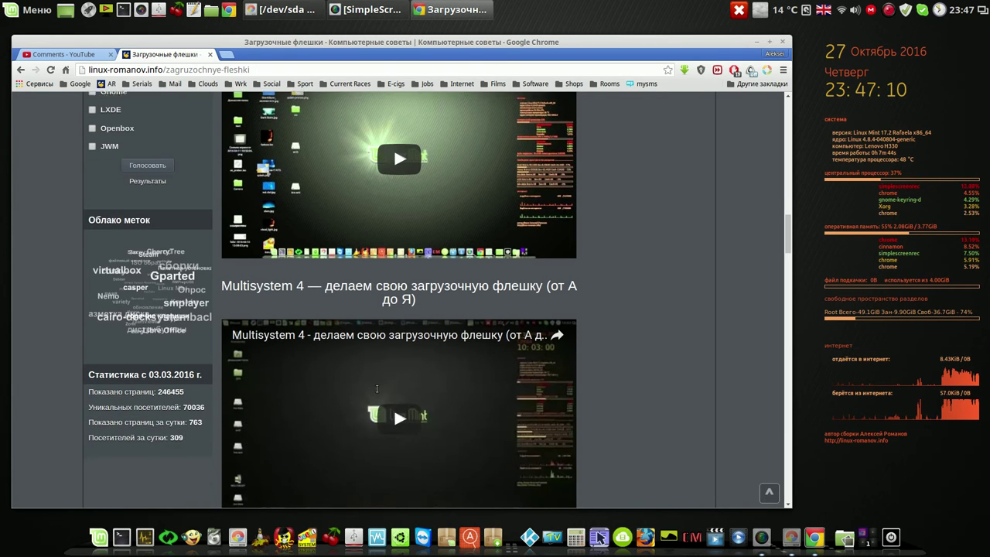
scroll(376, 391, "down", 4)
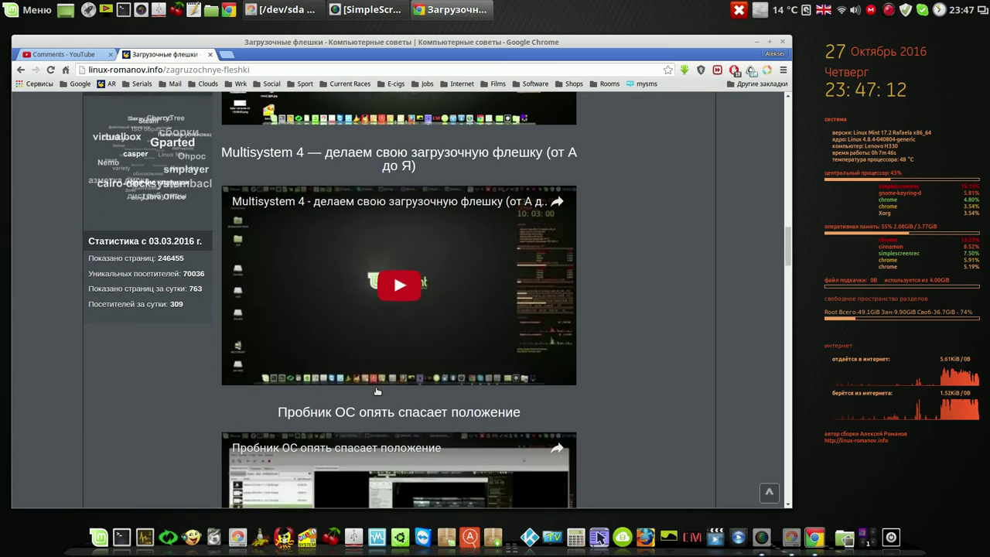
scroll(377, 392, "down", 4)
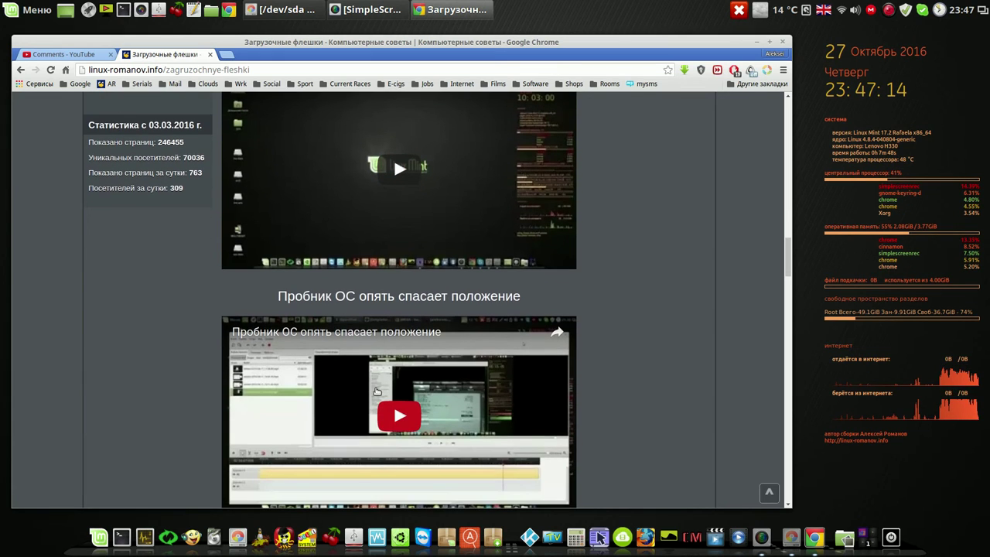
scroll(372, 383, "down", 1)
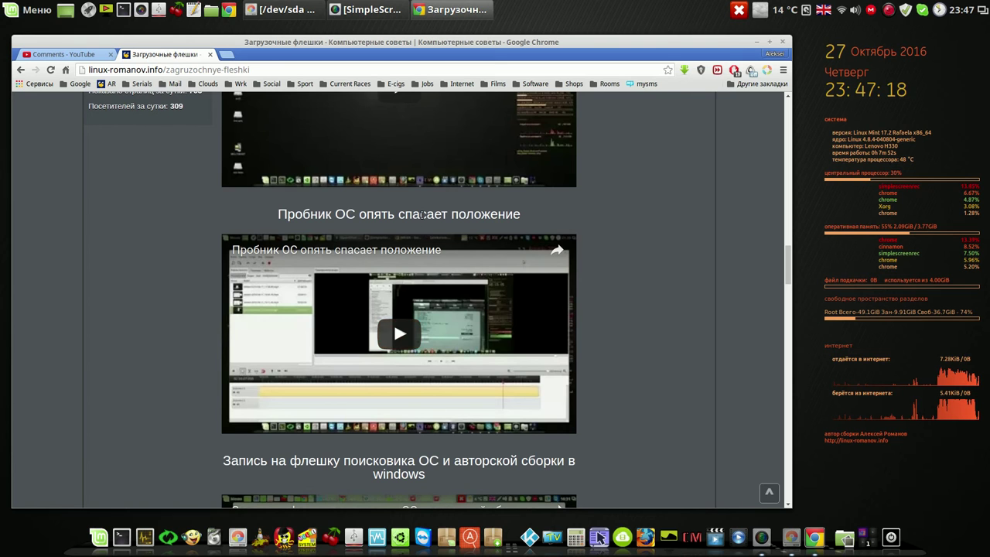
scroll(418, 393, "down", 1)
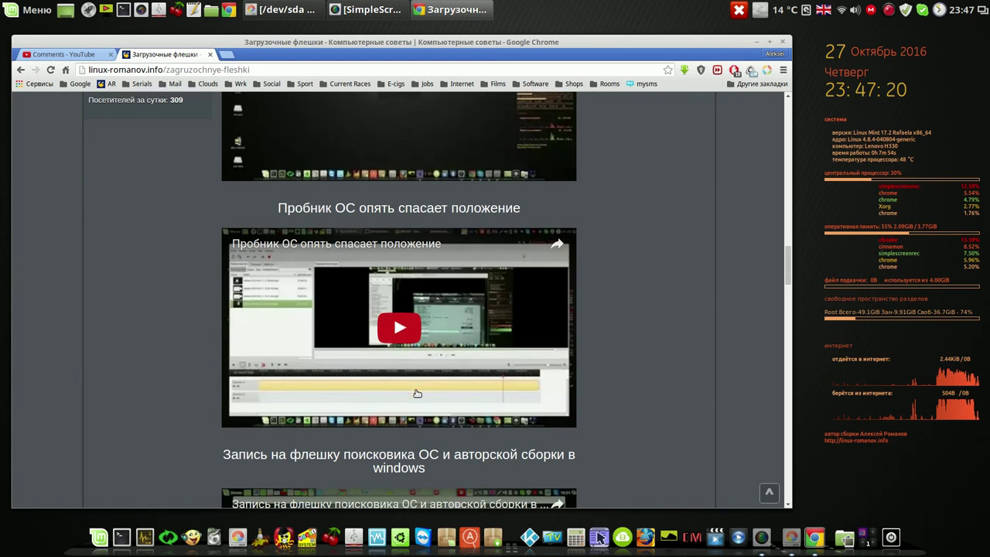
scroll(418, 393, "down", 5)
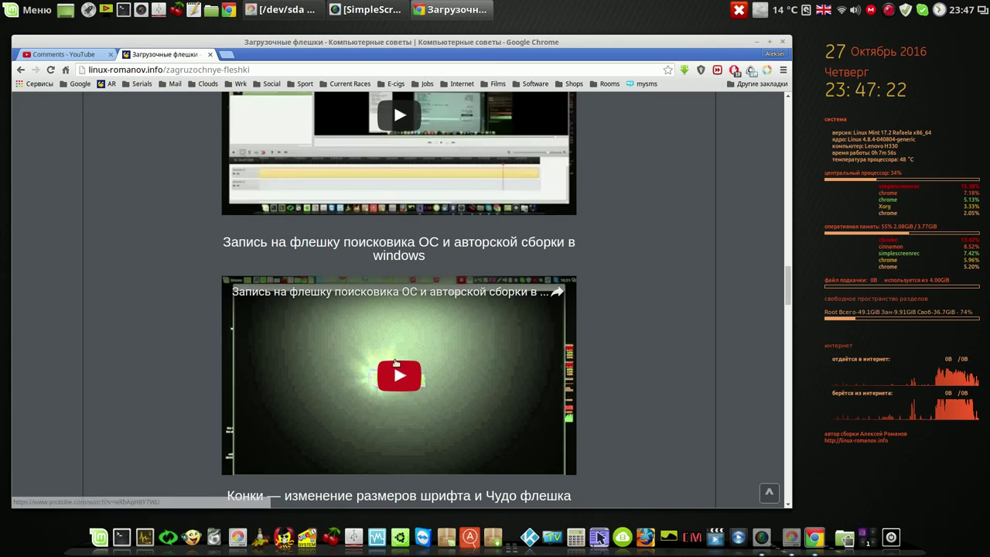
scroll(368, 348, "down", 3)
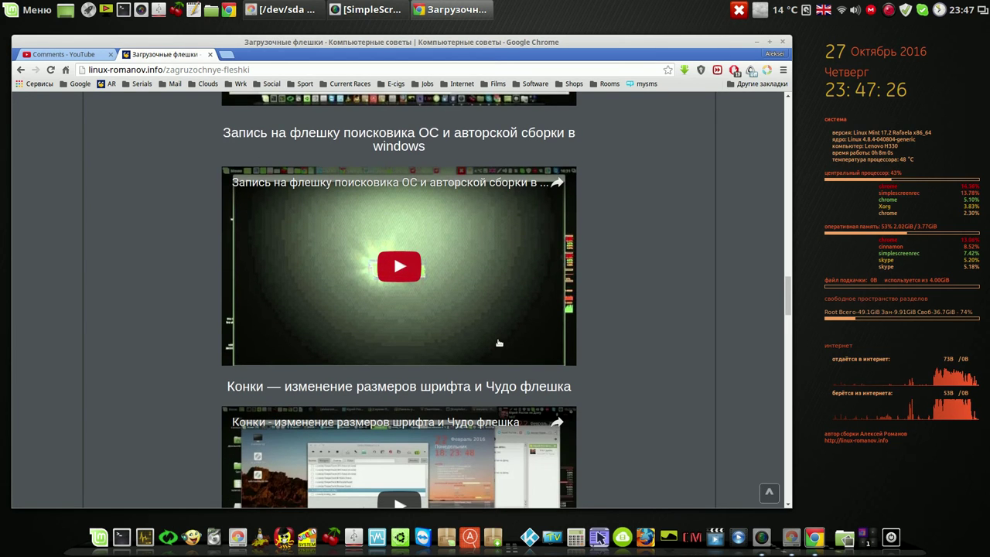
scroll(499, 342, "down", 6)
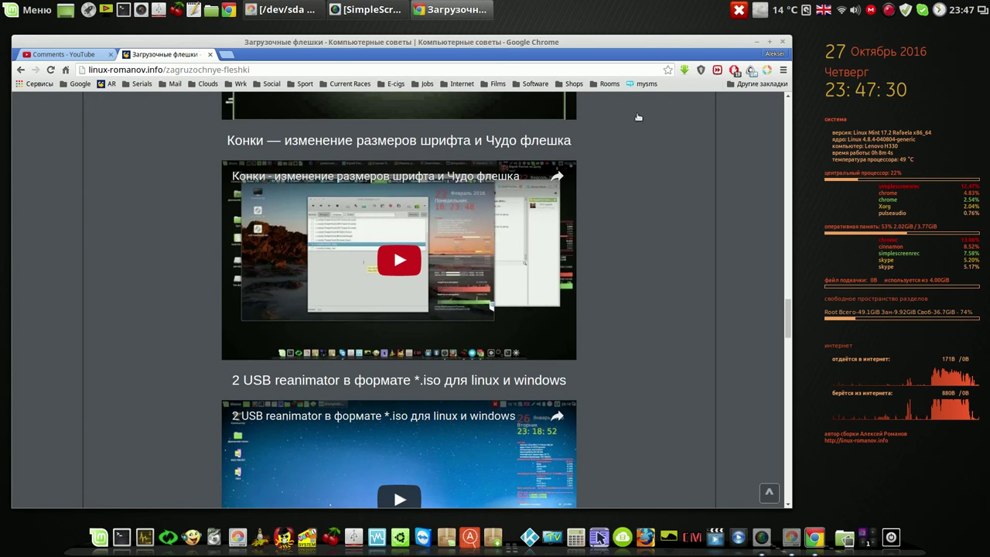
left_click(783, 45)
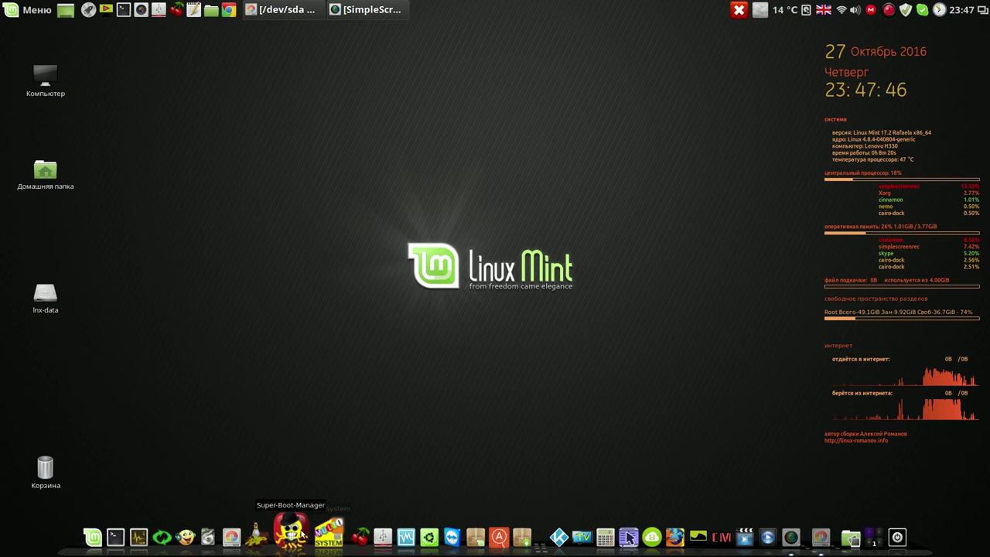
Step: Launch Super-Boot-Manager to view its main window and close it
left_click(301, 531)
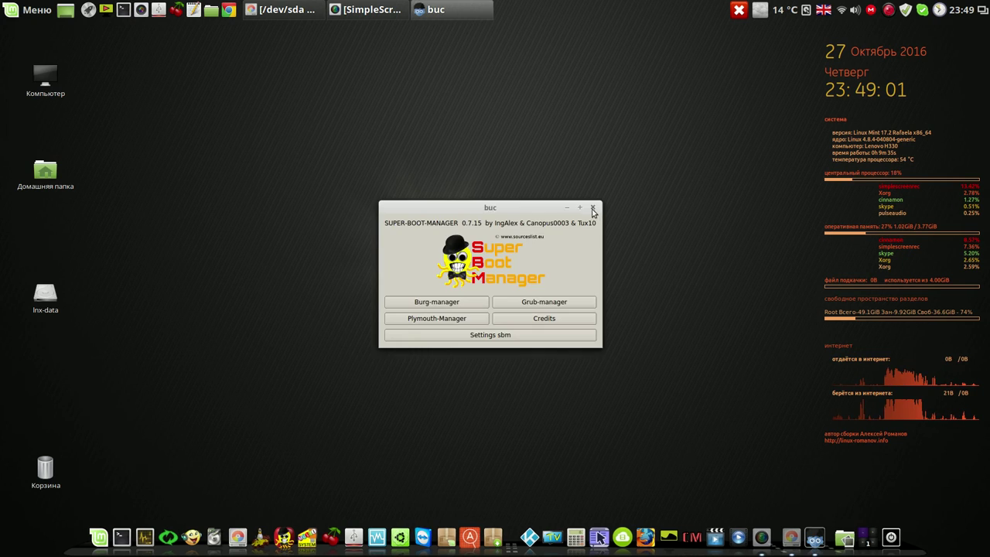
left_click(597, 207)
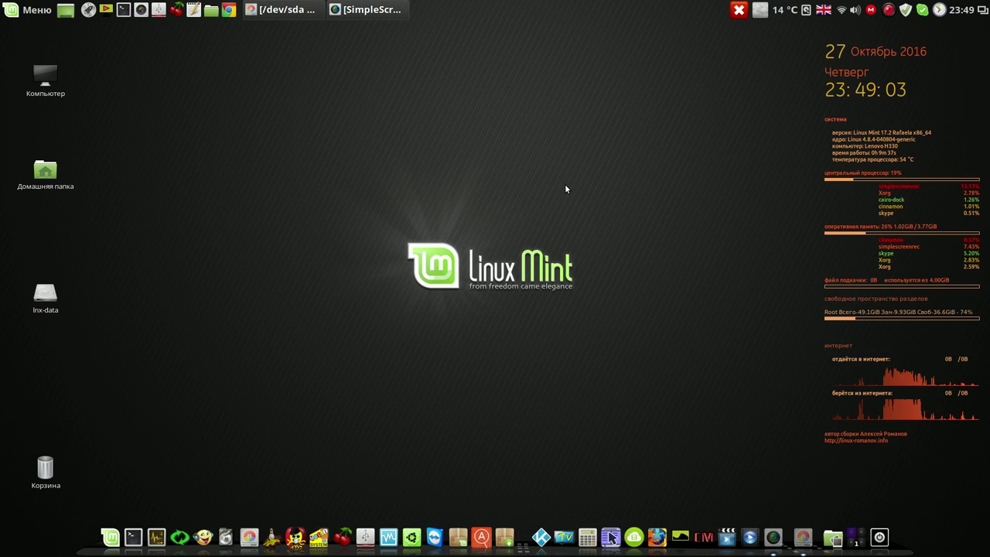